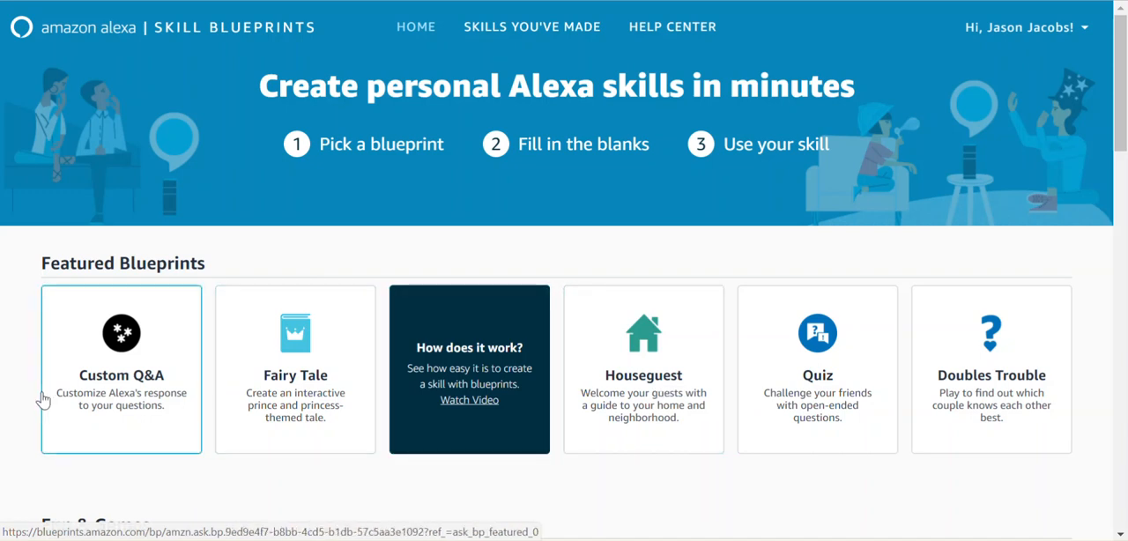
Step: Browse the available skill blueprints across the Featured, Fun & Games, Learning & Knowledge and storytelling categories
scroll(70, 397, down, 8)
scroll(73, 404, up, 8)
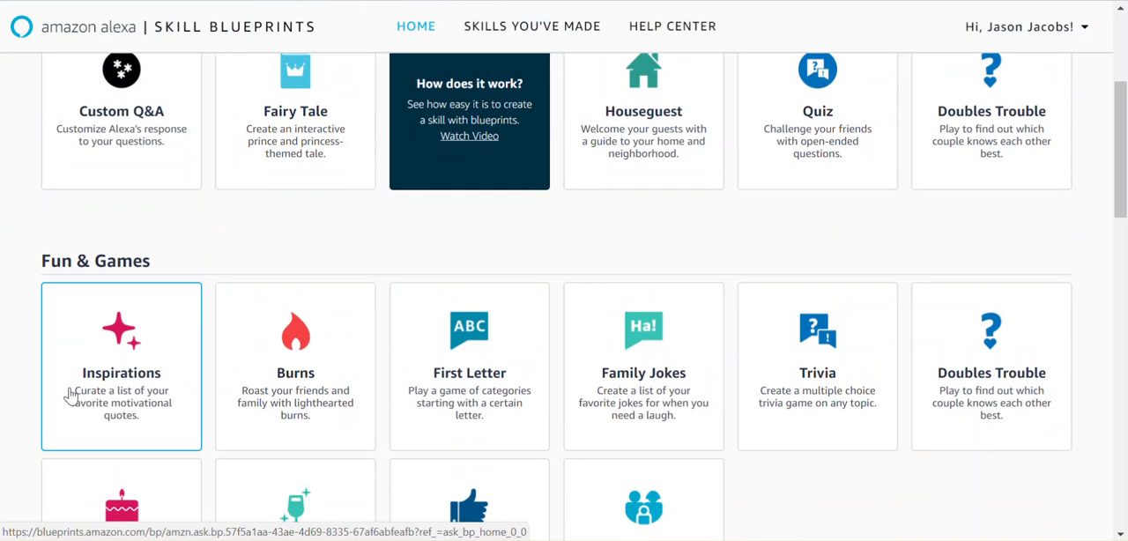
scroll(70, 398, down, 5)
scroll(564, 296, down, 5)
scroll(564, 296, down, 5)
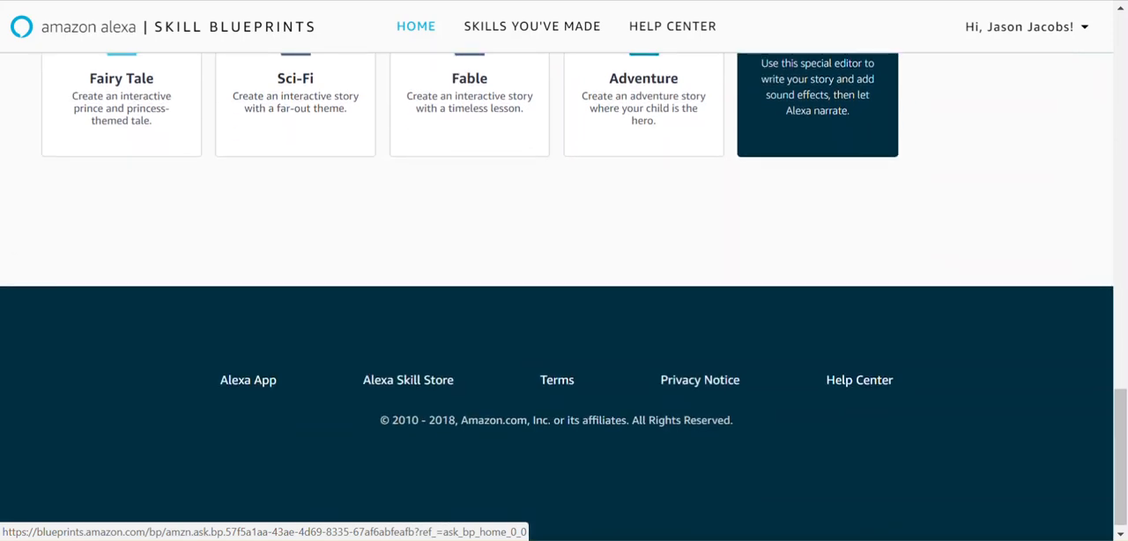
scroll(564, 296, up, 15)
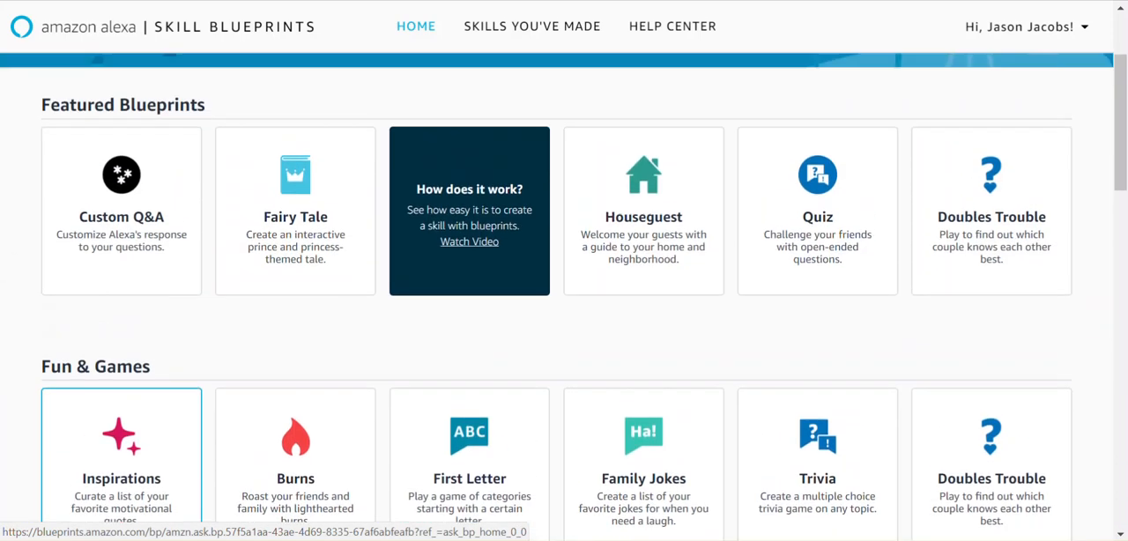
scroll(563, 296, up, 1)
scroll(563, 296, down, 3)
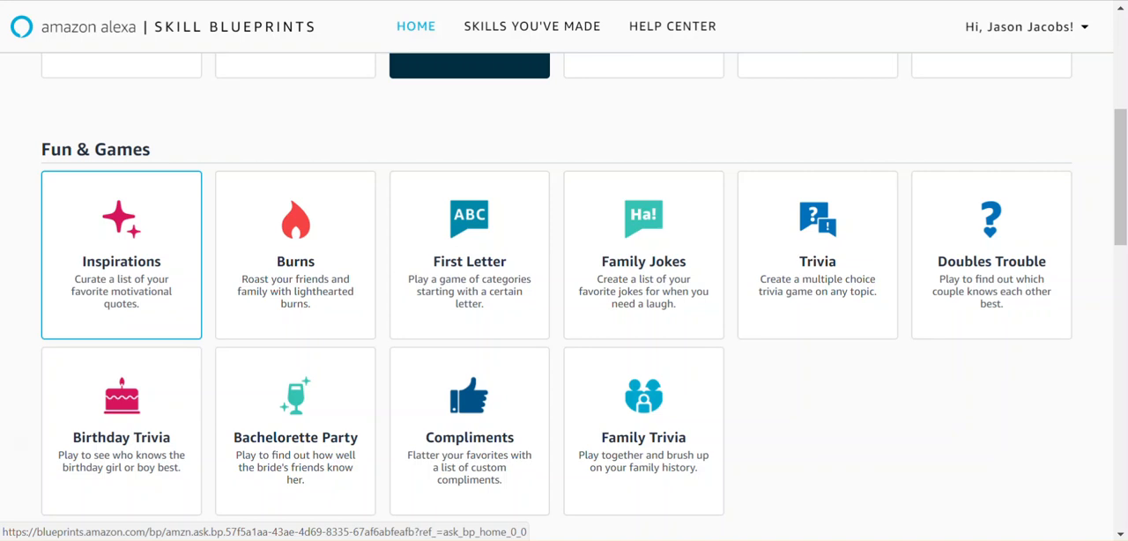
scroll(564, 296, down, 3)
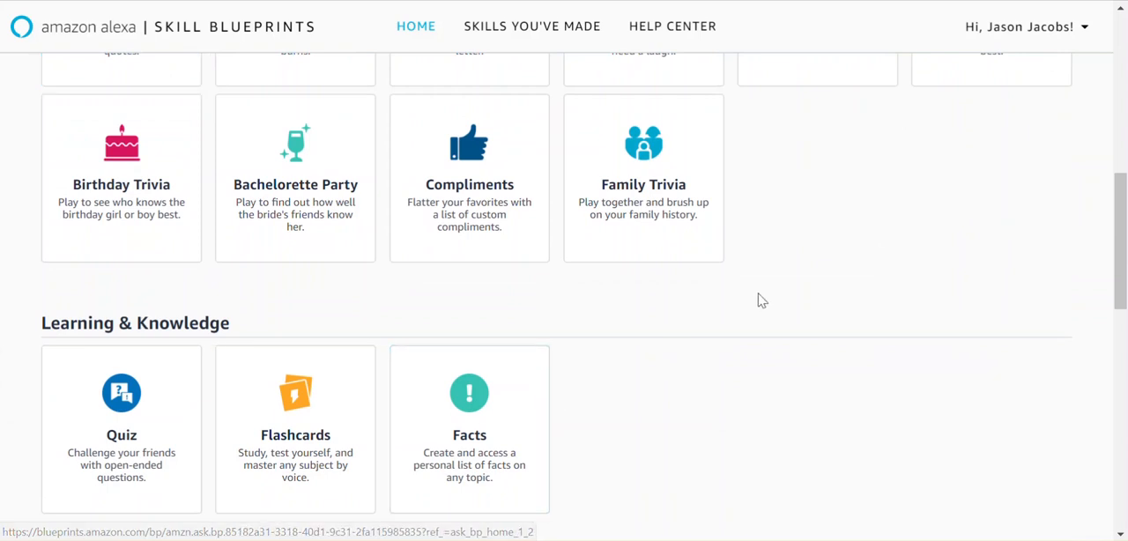
scroll(758, 299, up, 10)
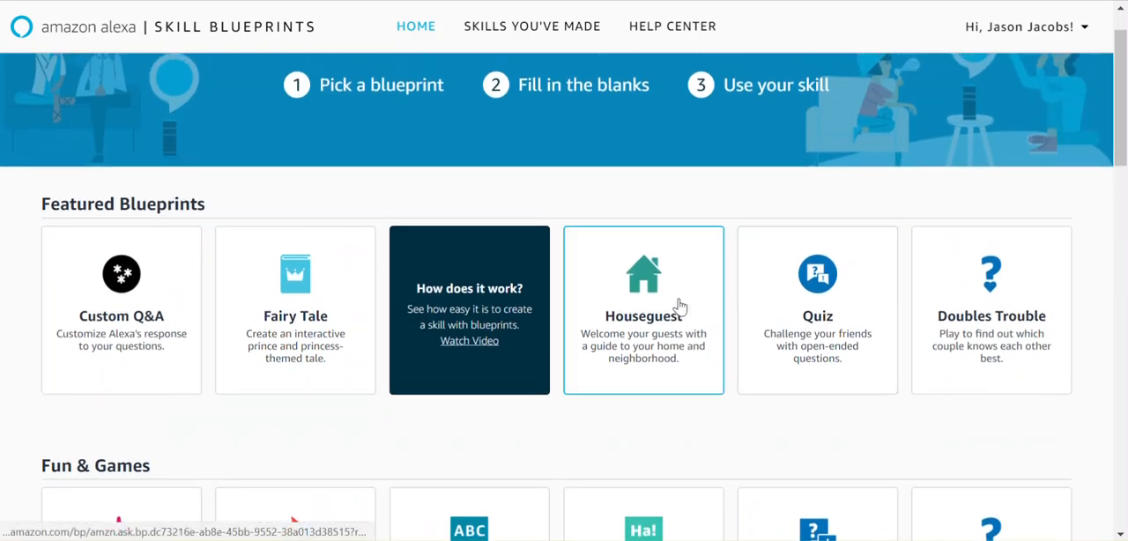
Step: Open the Houseguest blueprint and start making a custom skill from it
click(667, 304)
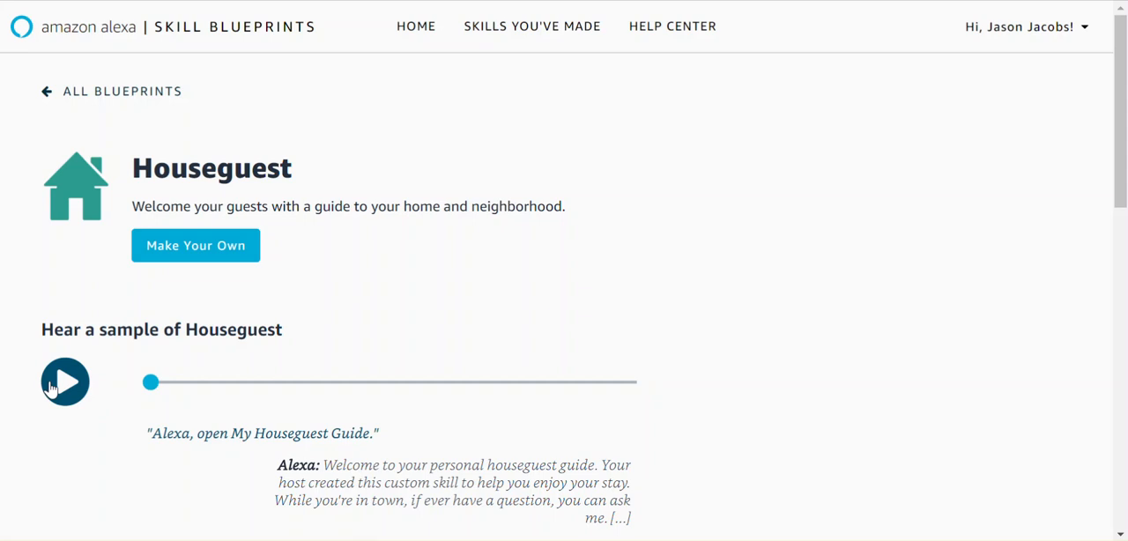
click(192, 251)
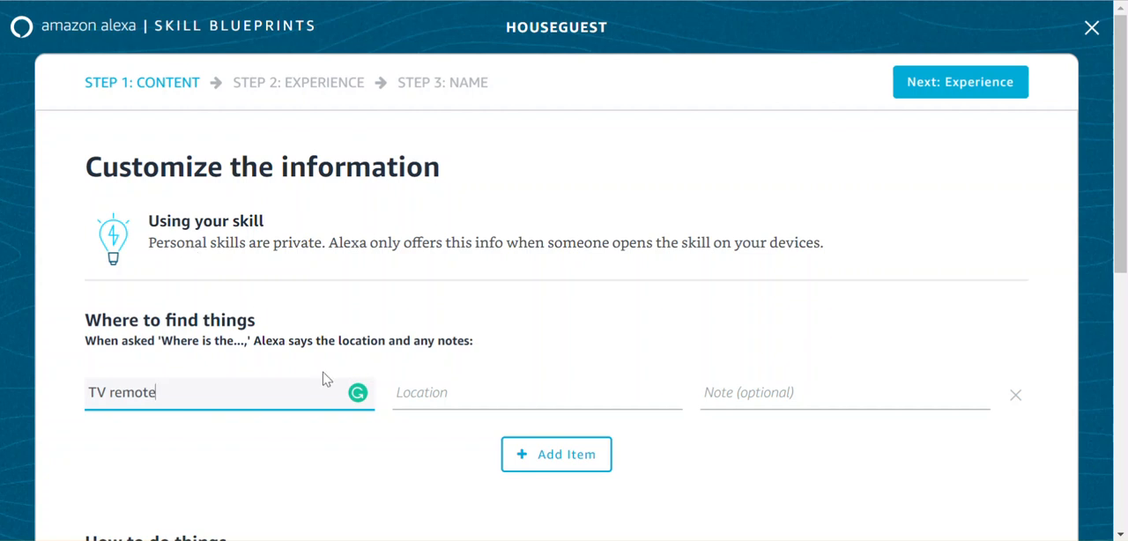
Step: Enter "Counter" as the location of the TV remote under Where to find things
scroll(322, 379, down, 1)
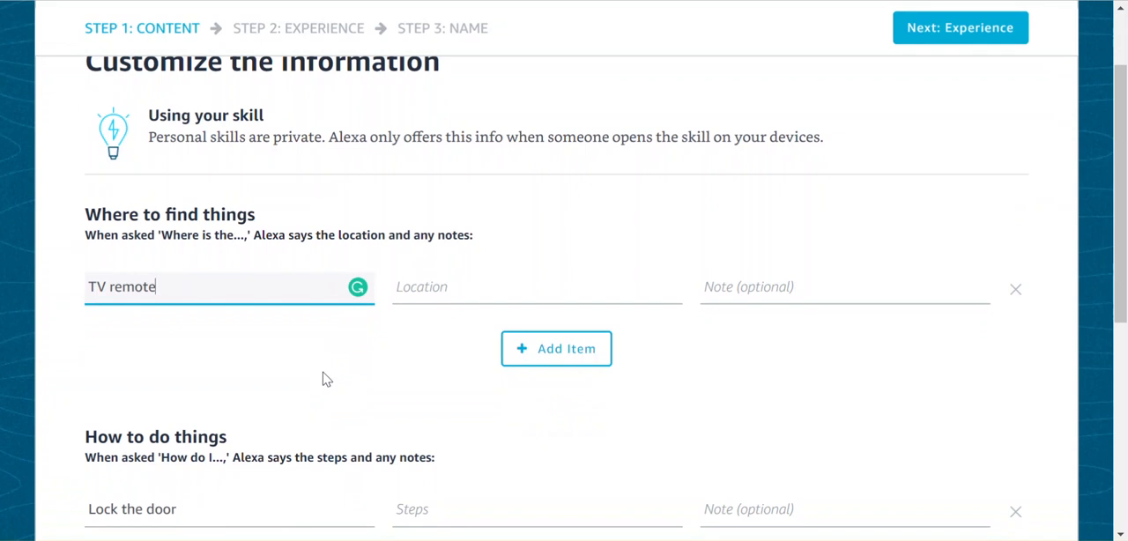
click(405, 290)
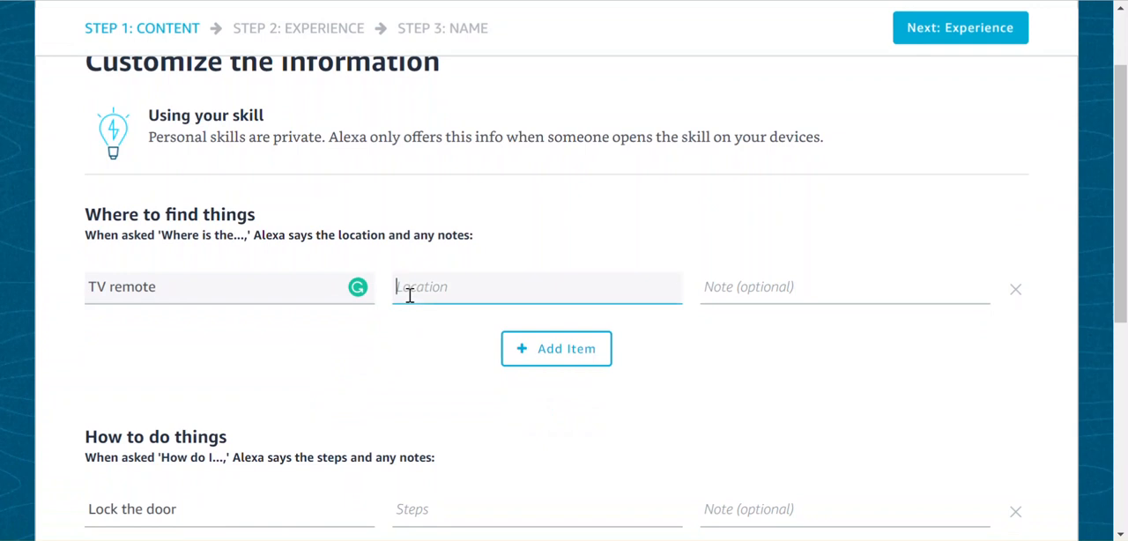
text(Counter)
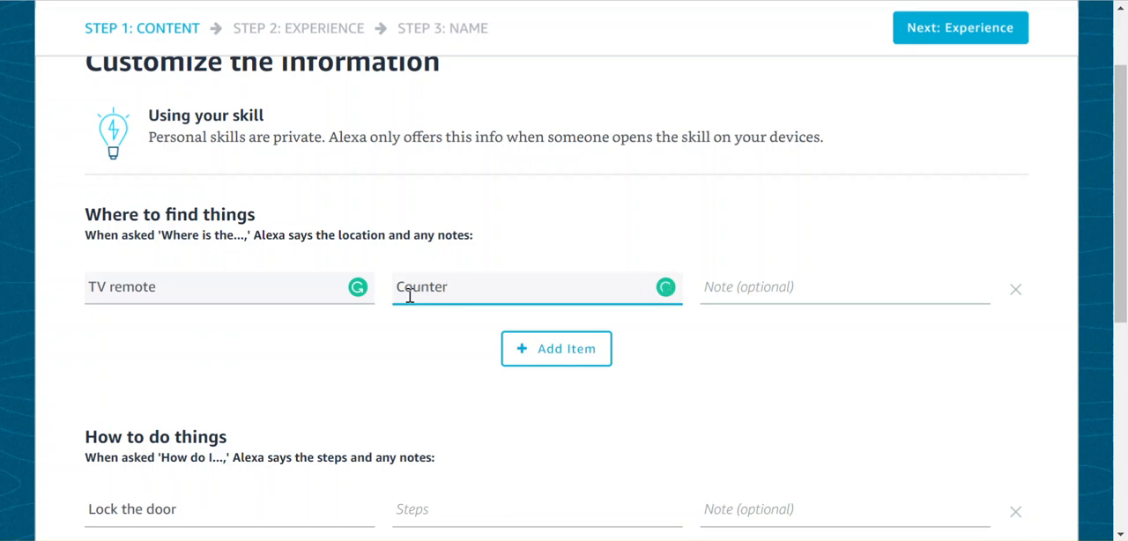
Step: Replace the TV remote's location with the full sentence "The remote is on the counter."
double_click(410, 296)
text(The remote is on the d)
text(ounter.)
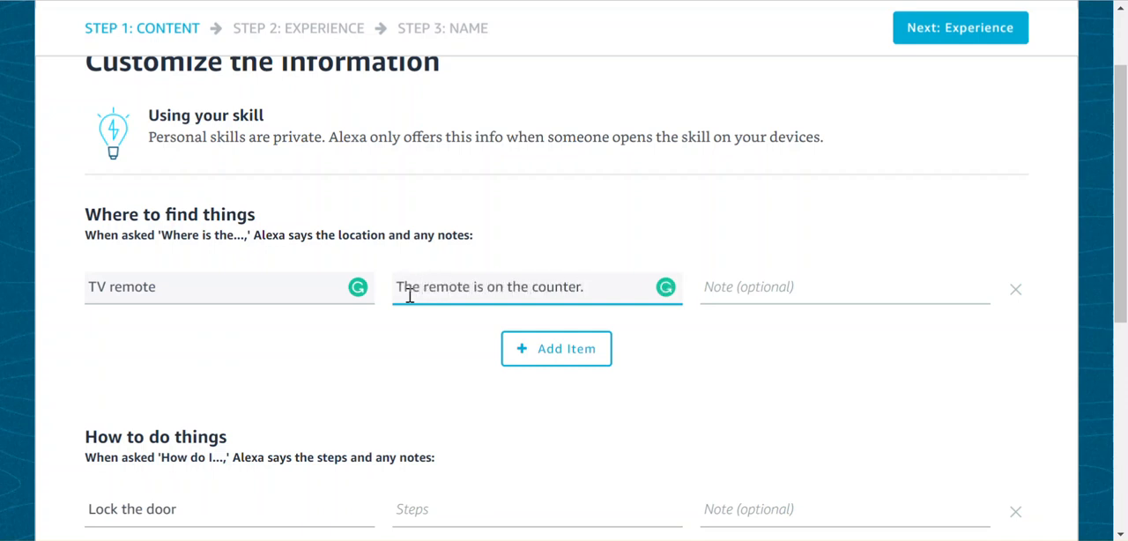
Step: Add a second item named "Car Keys" with the location "The keys are in the drawer in the back room."
click(587, 348)
click(212, 338)
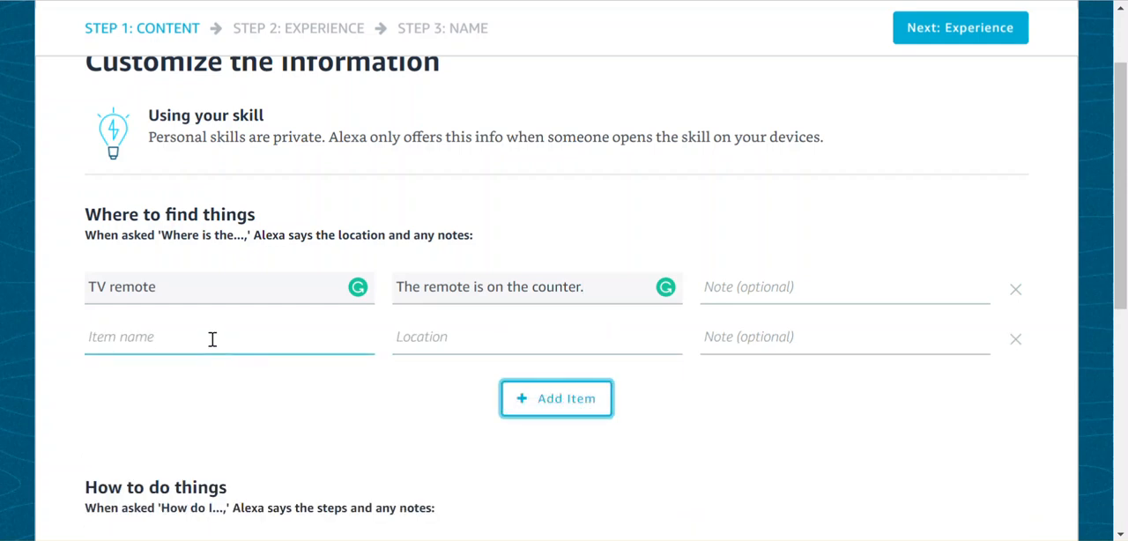
text(Car Keys)
key(Tab)
text(The kes)
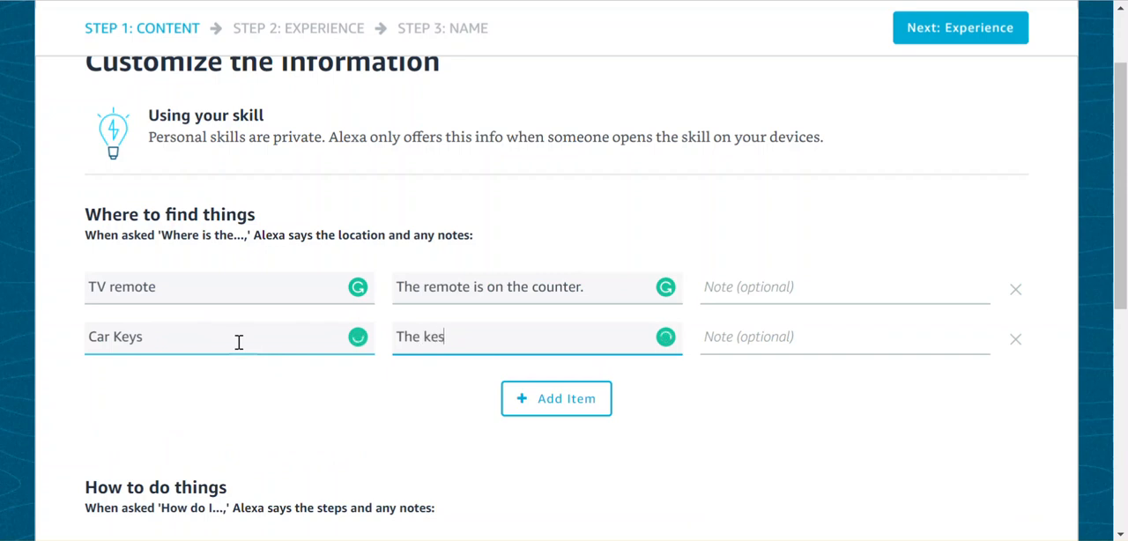
key(BackSpace)
text(ys are in the drawer i)
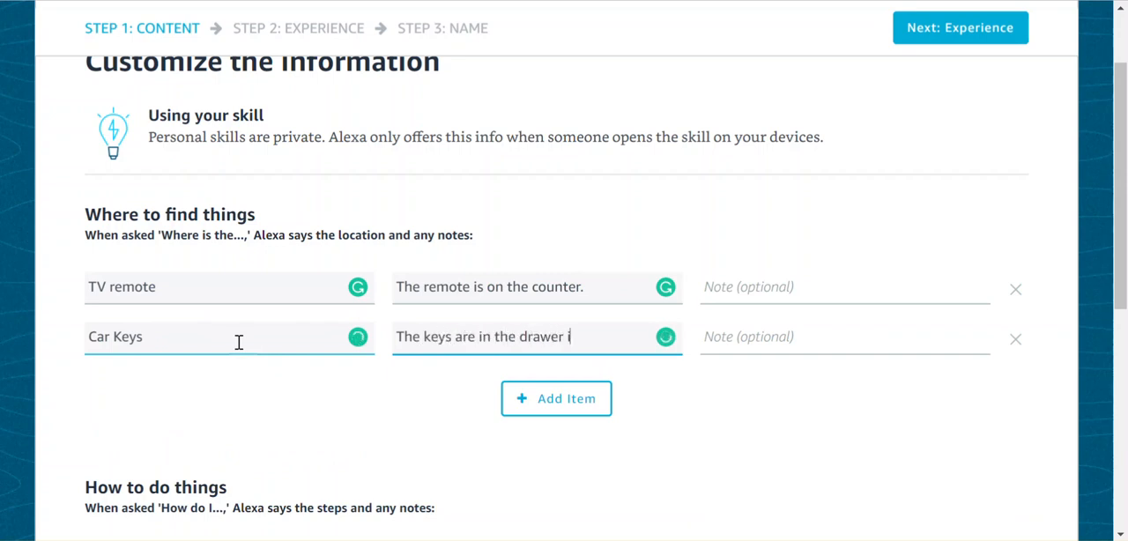
text(n the back room.)
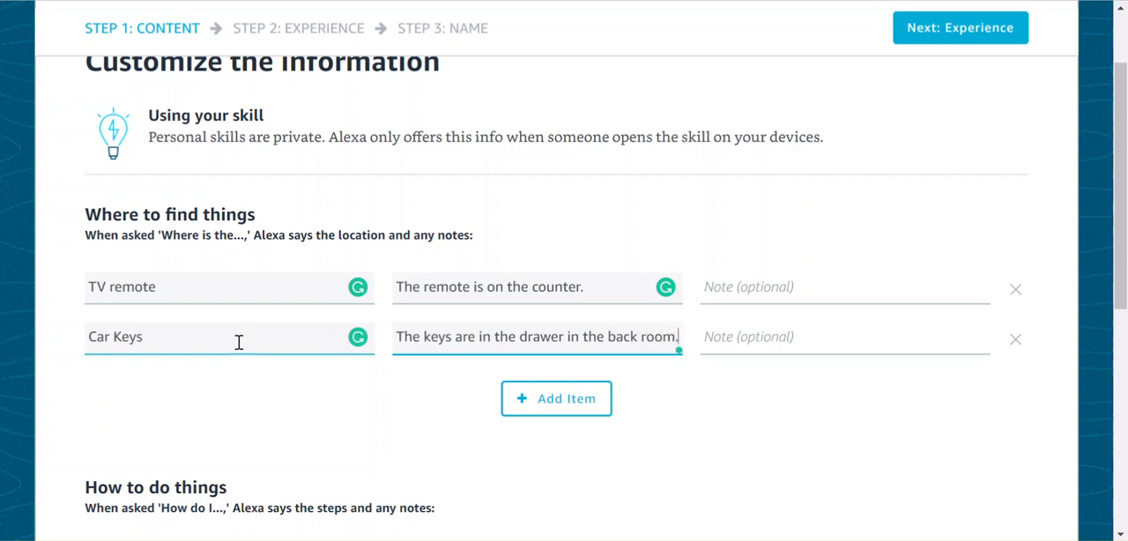
Step: Replace the sample entry under How to do things with "Connect to wifi"
scroll(238, 341, down, 1)
scroll(238, 341, down, 2)
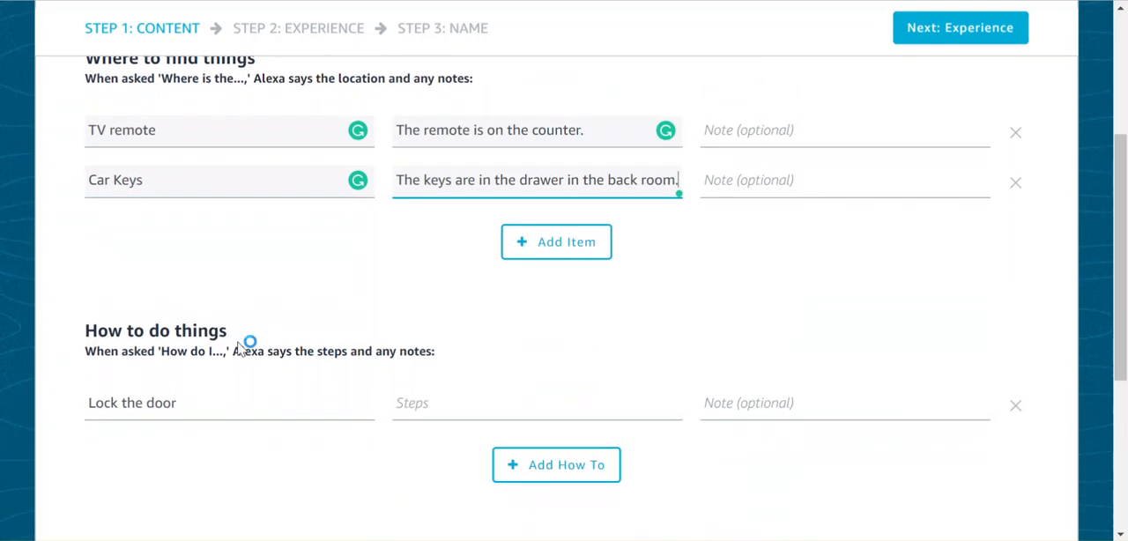
scroll(238, 344, down, 1)
click(219, 334)
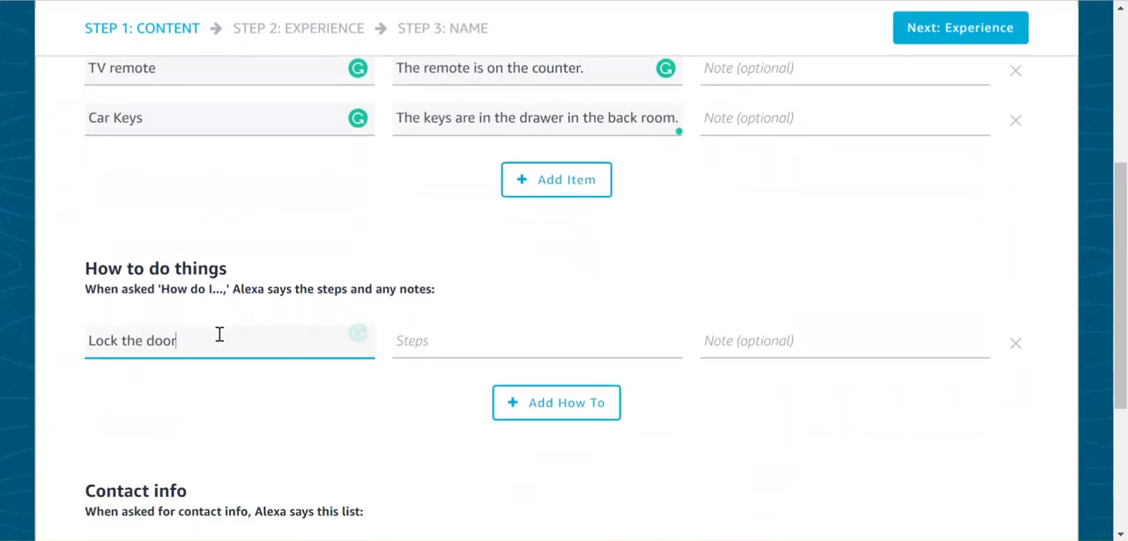
key(ctrl+a)
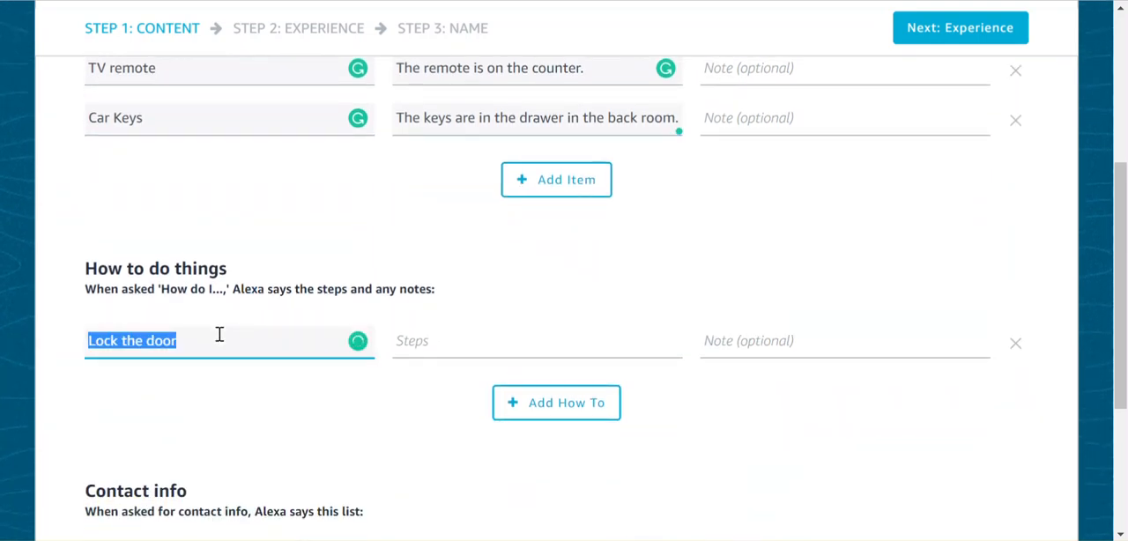
text(Connect to wifi)
Step: Fill in the wifi how-to's steps with "To connect to Wifi, use XYZ, and password" followed by the Wi-Fi password
key(Tab)
text(To connect to Wfii)
key(BackSpace)
key(BackSpace)
key(BackSpace)
text(ifi, use)
text( XYZ, an)
text(d password !@#)
key(BackSpace)
key(BackSpace)
key(BackSpace)
text(123.)
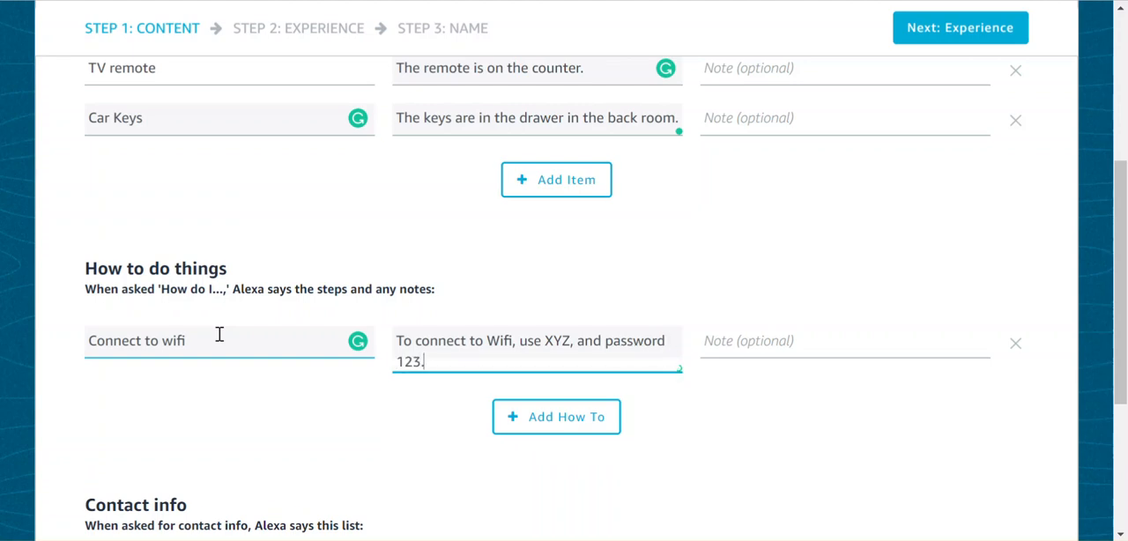
click(190, 435)
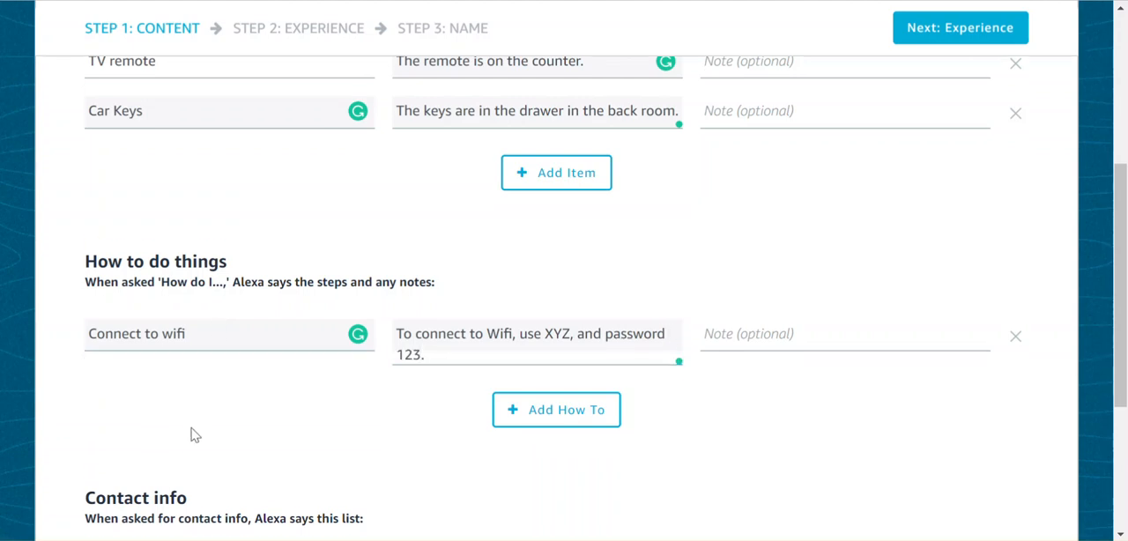
Step: Fill in the Host entry under Contact info with the host's first name and phone number
scroll(190, 435, down, 1)
scroll(190, 434, down, 5)
click(183, 352)
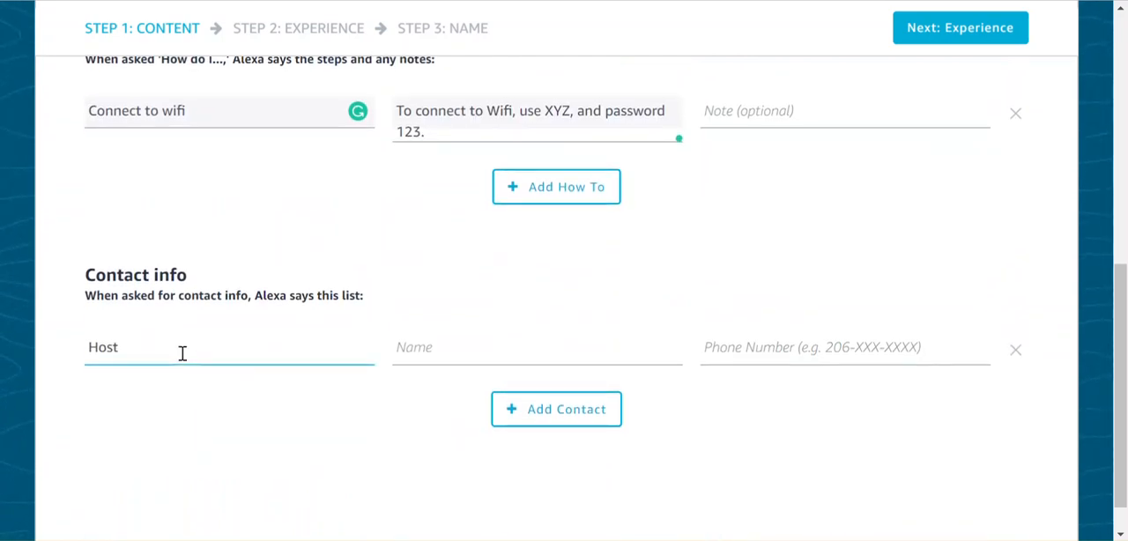
click(468, 342)
text(Jason)
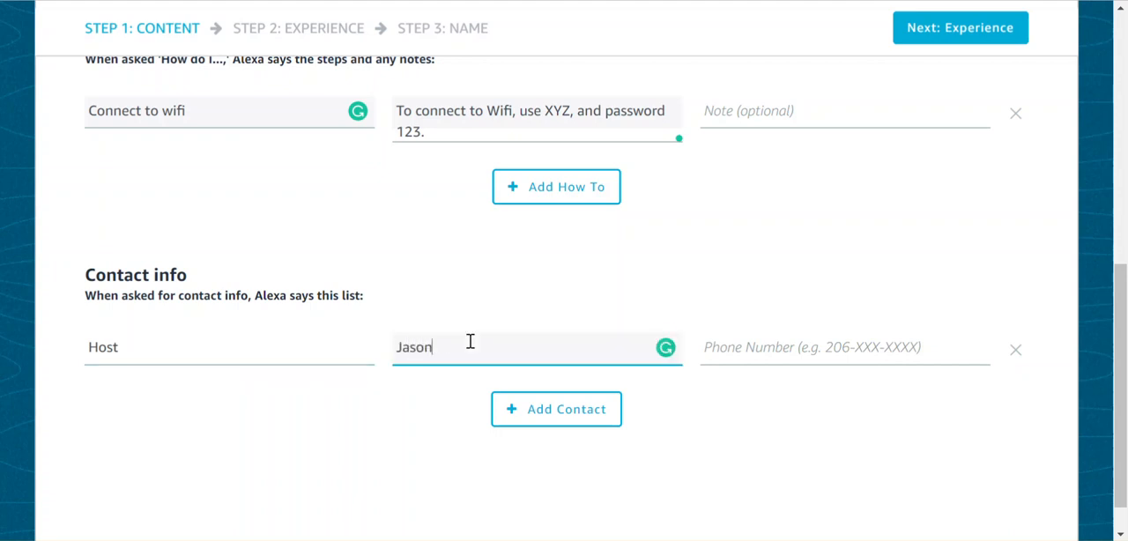
key(Tab)
text(123-)
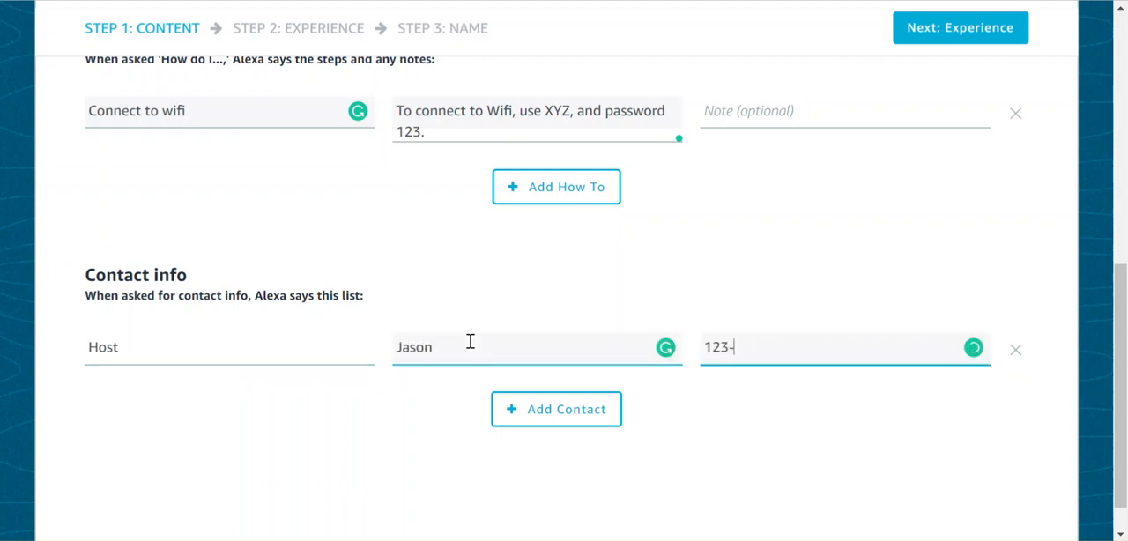
text(456-7890)
Step: Continue to the Experience stage and replace the first-time intro message with "Welcome to our home! Please enjoy!"
scroll(470, 341, up, 4)
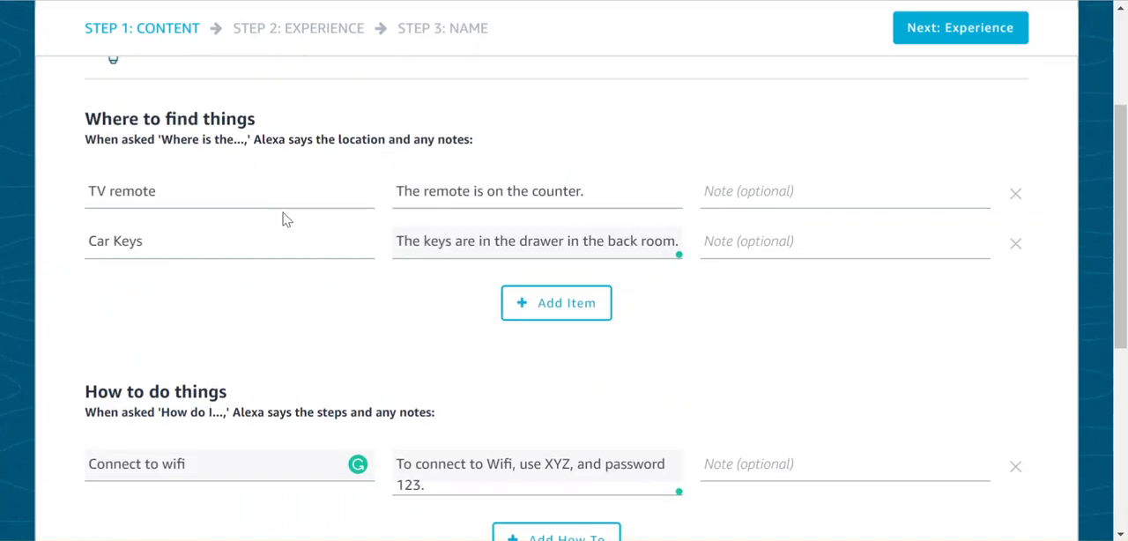
click(969, 38)
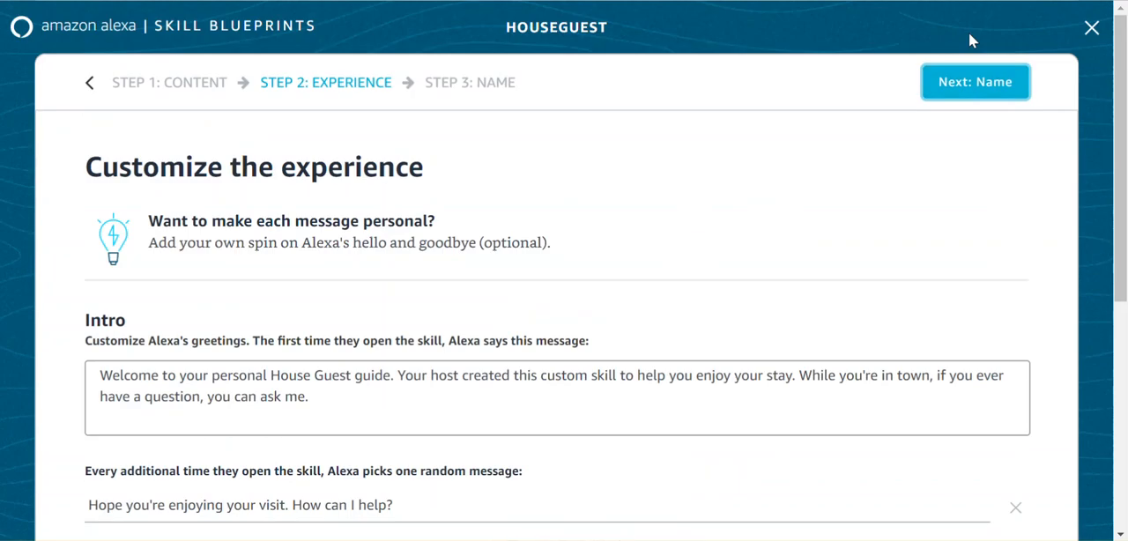
scroll(802, 242, down, 2)
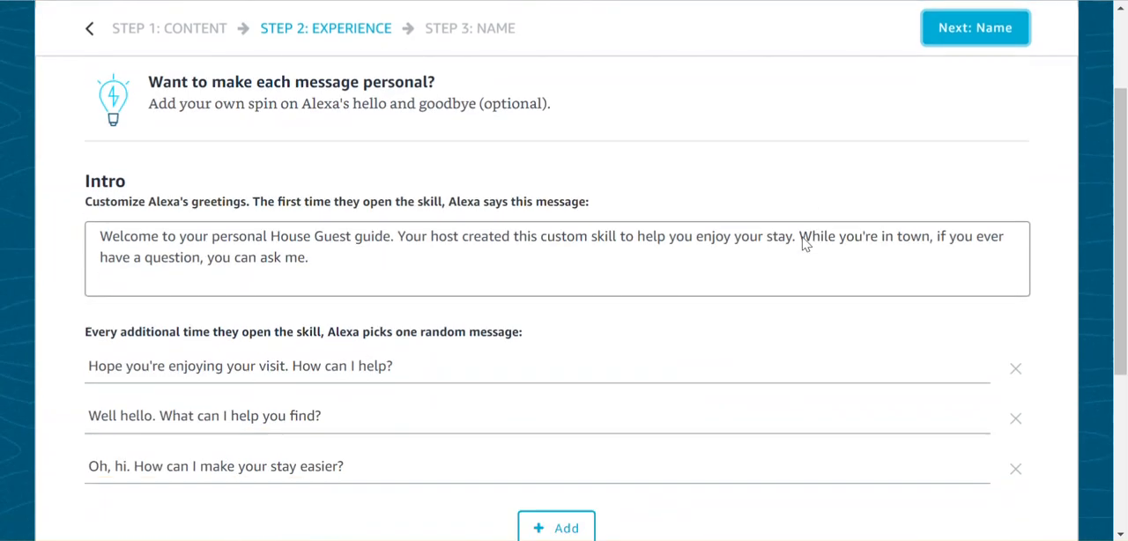
scroll(802, 238, up, 1)
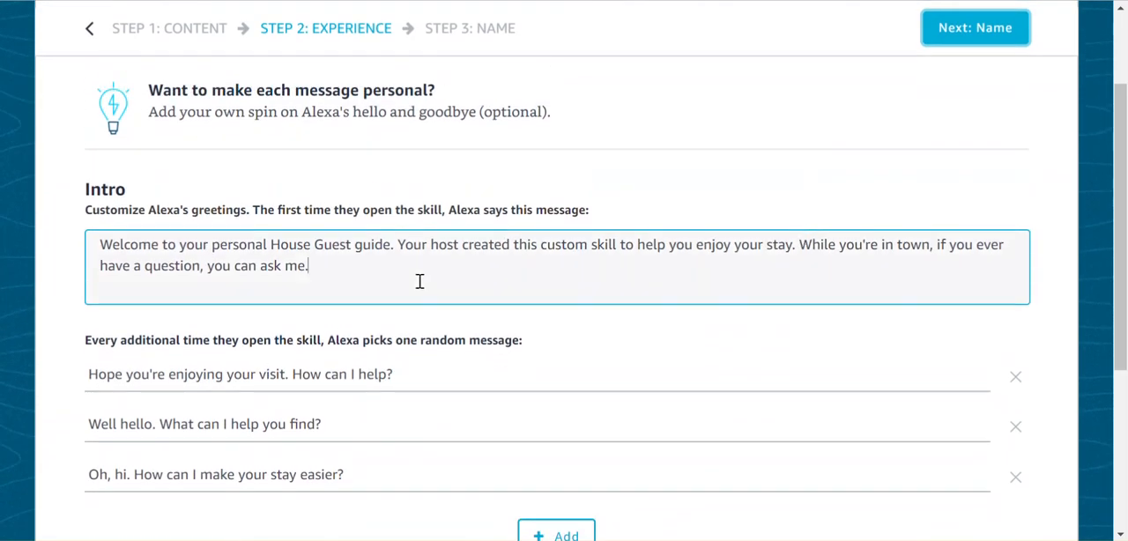
drag(420, 280, 39, 180)
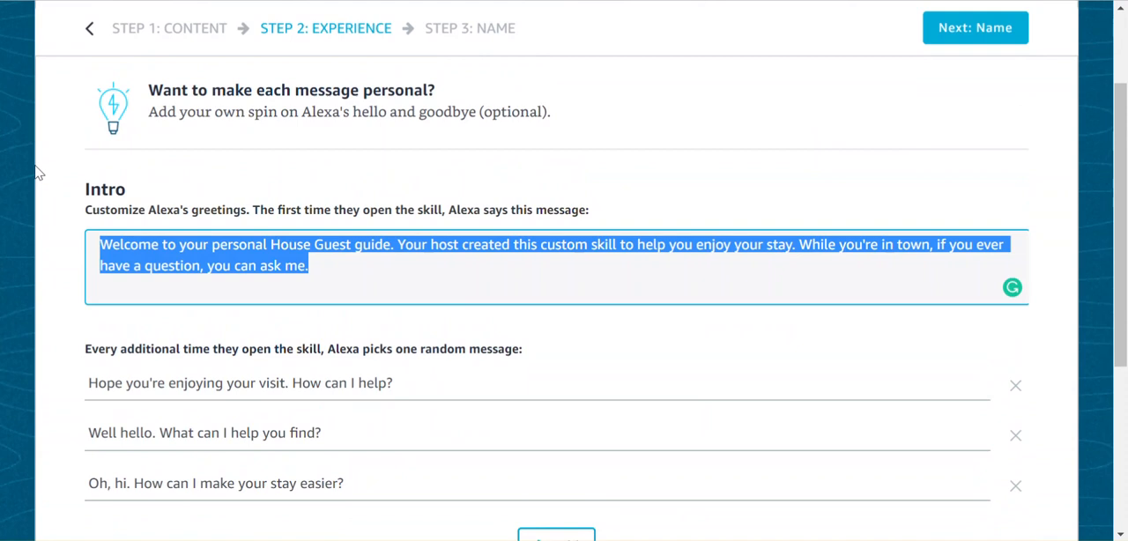
text(Welcome to o)
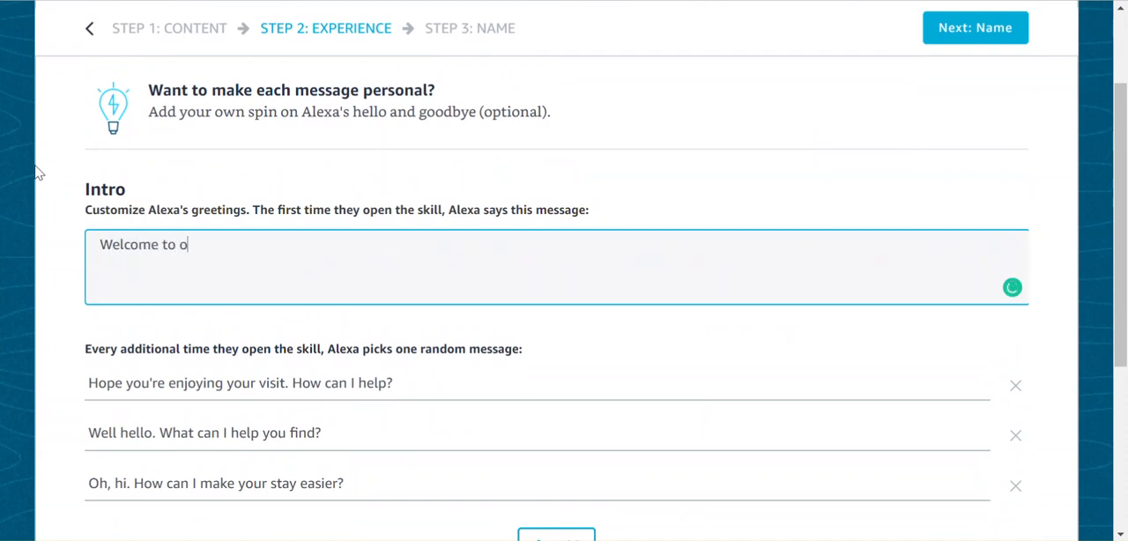
text(ur home! Please )
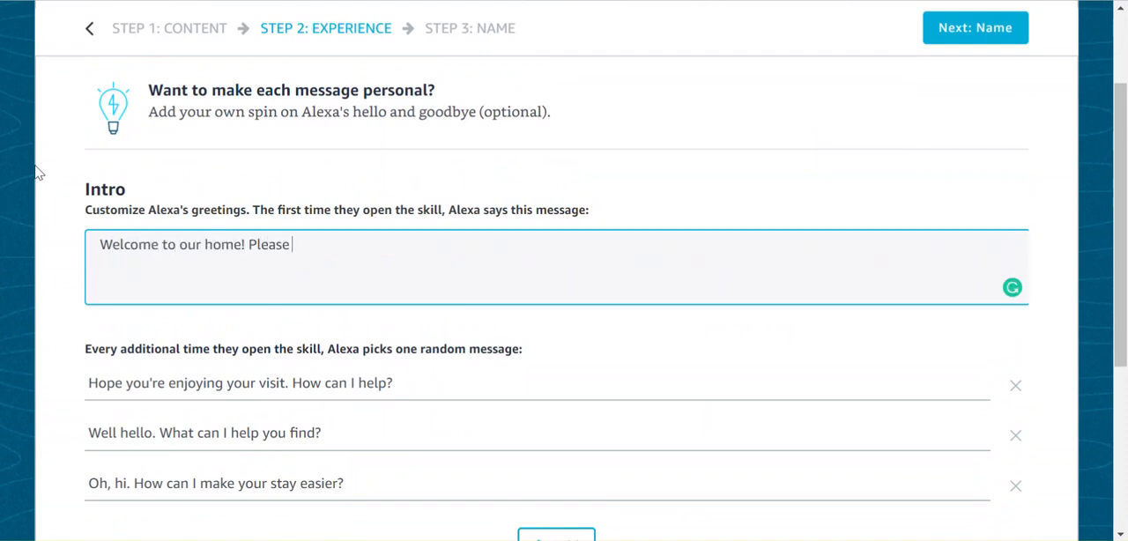
text(enjoy!)
Step: Continue to the Name stage and rename the skill to the host's first name in possessive form followed by "House Guide"
click(990, 31)
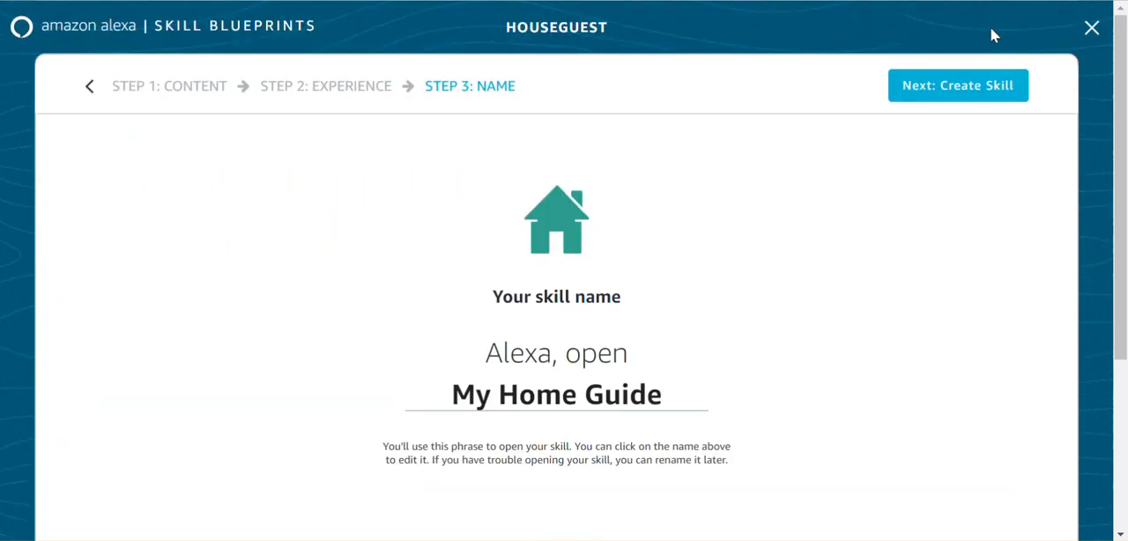
click(453, 395)
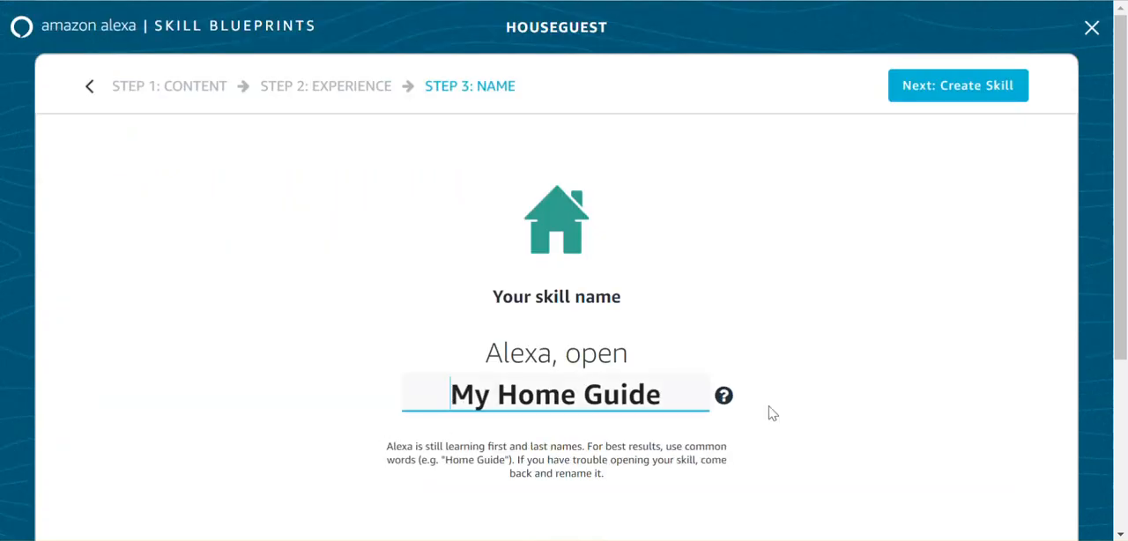
drag(695, 375, 453, 391)
text(J)
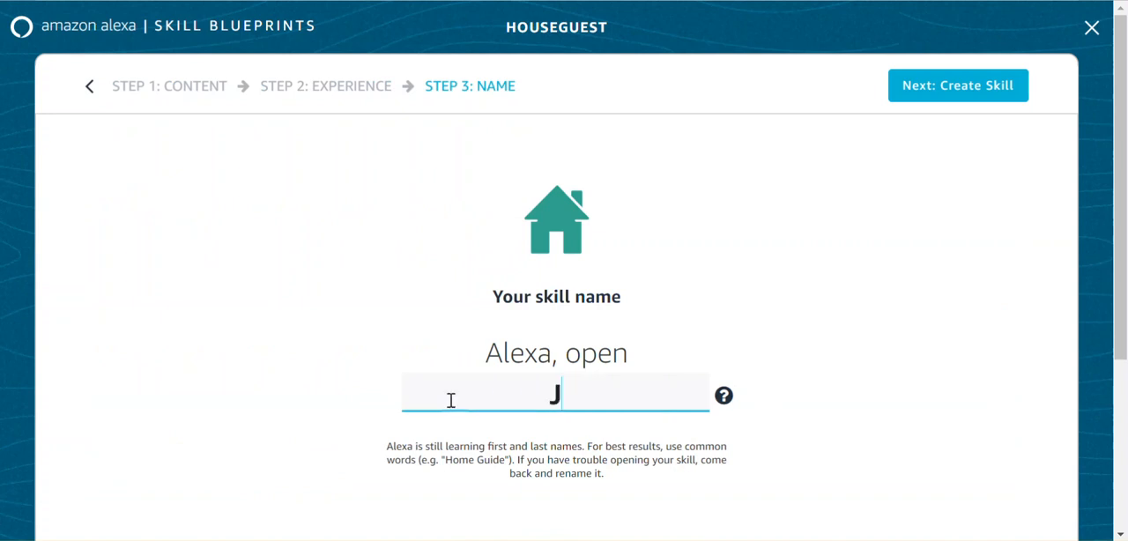
text(ason's House Gu)
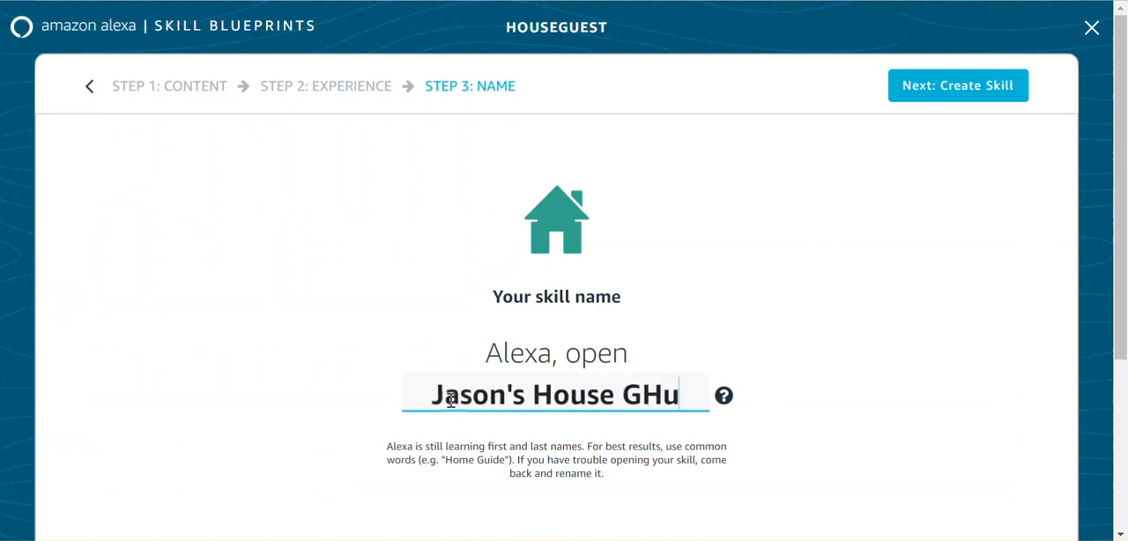
text(ide)
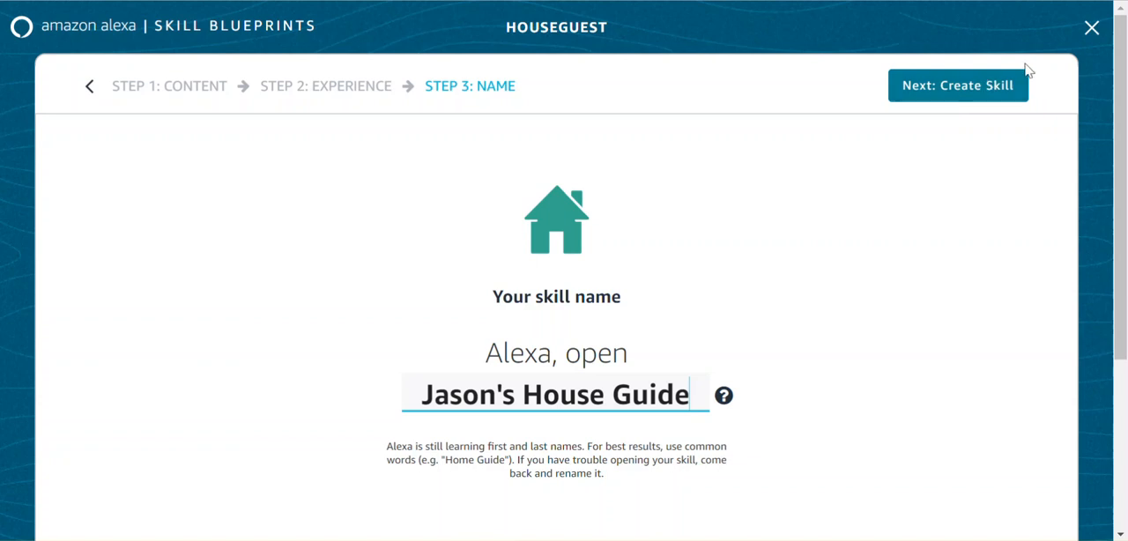
Step: Leave the Houseguest skill without creating it and open the featured Quiz blueprint for customization
click(1088, 34)
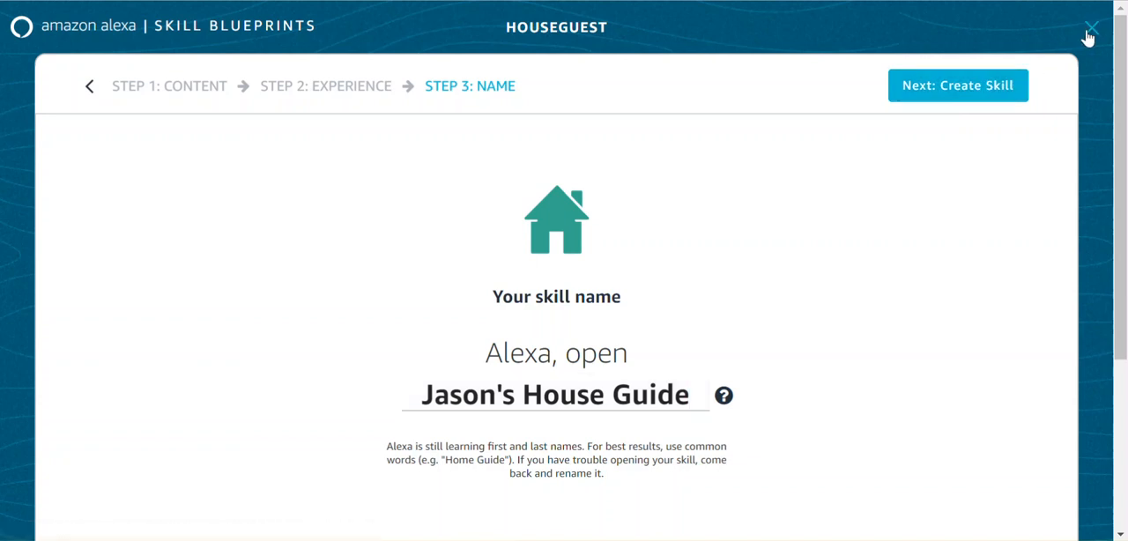
click(63, 32)
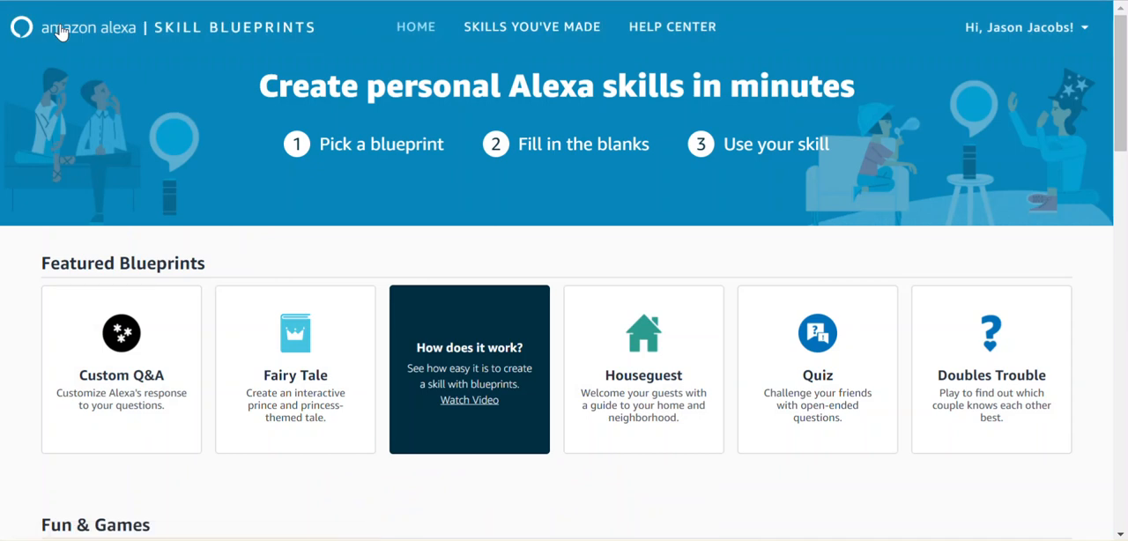
scroll(297, 182, down, 2)
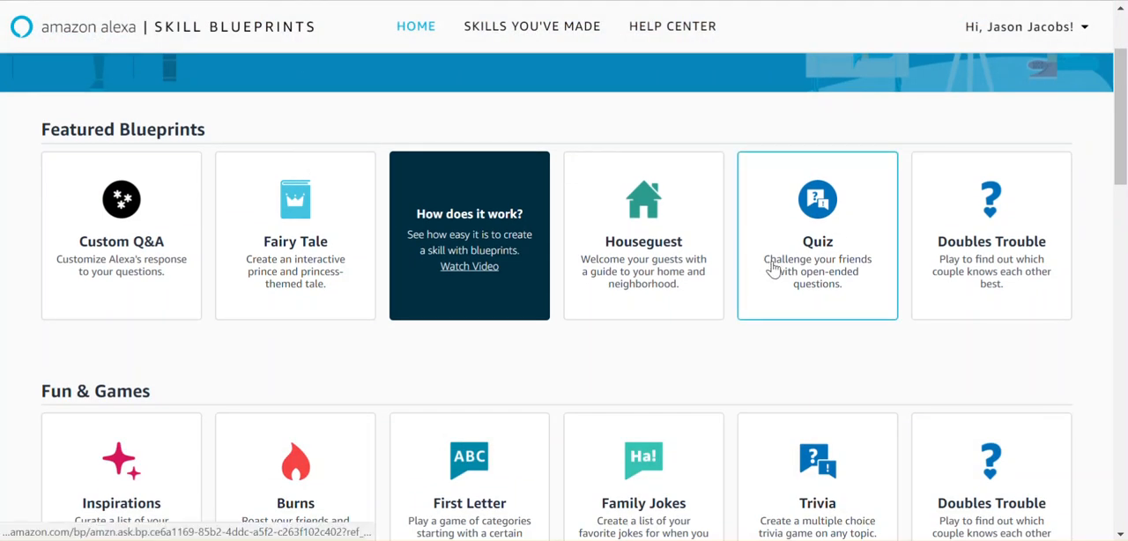
click(772, 269)
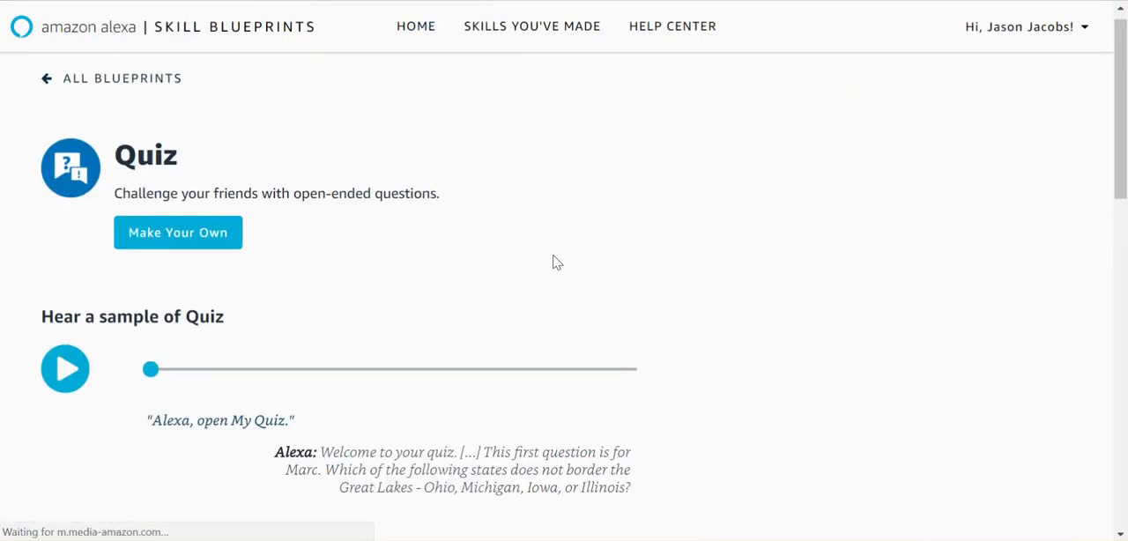
click(174, 238)
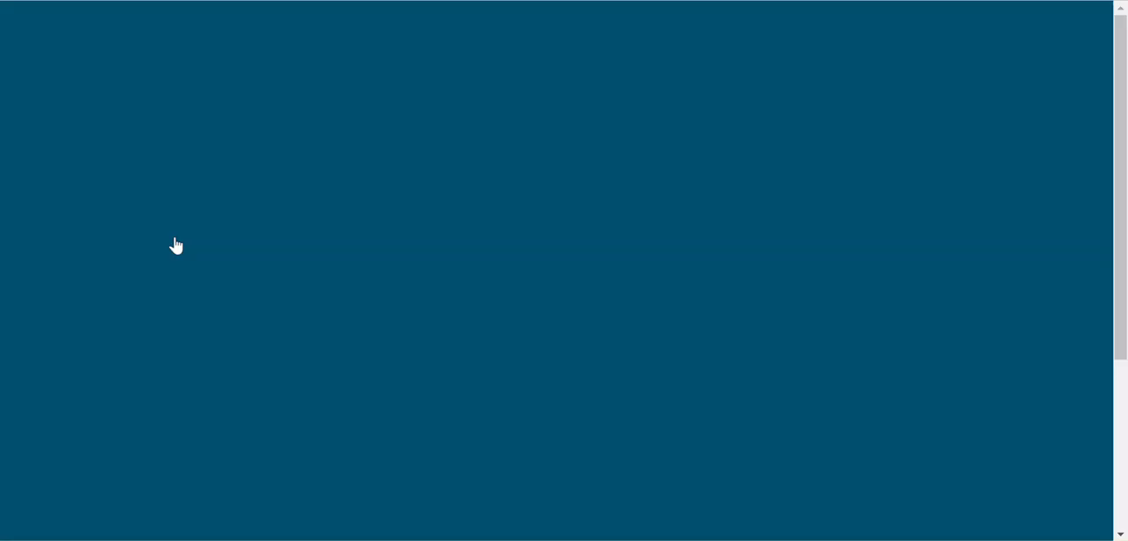
Step: Review the Quiz blueprint's sample questions, answers and follow-up facts, and return to the blueprints home page without saving
scroll(173, 245, down, 2)
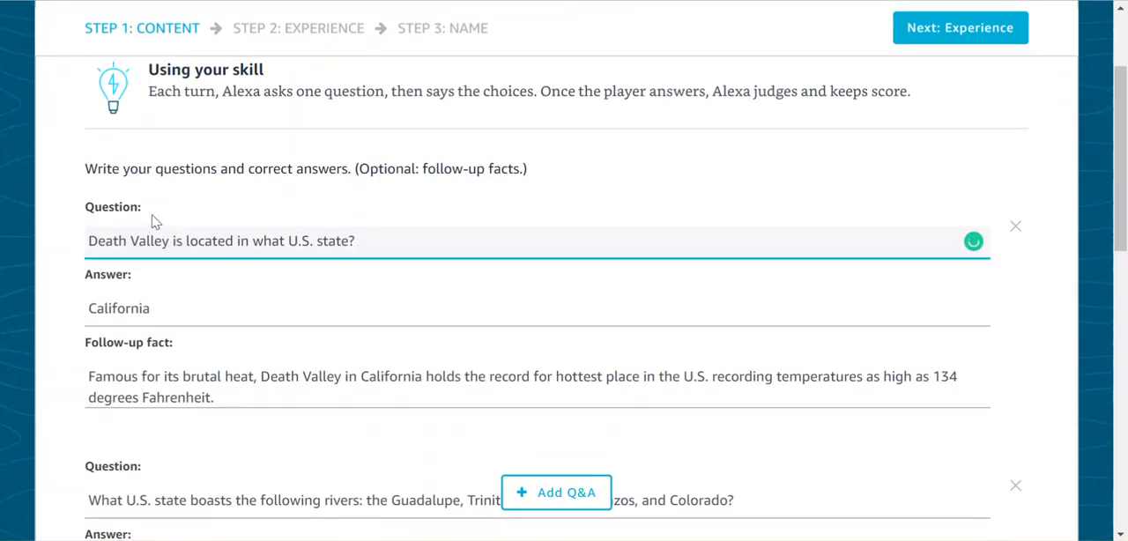
scroll(147, 296, down, 2)
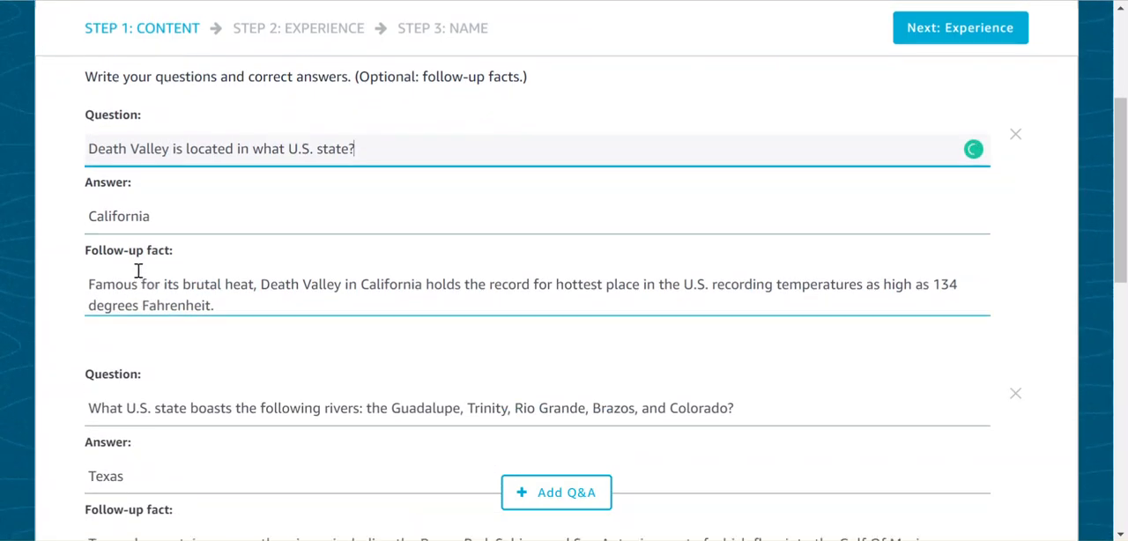
scroll(138, 273, down, 1)
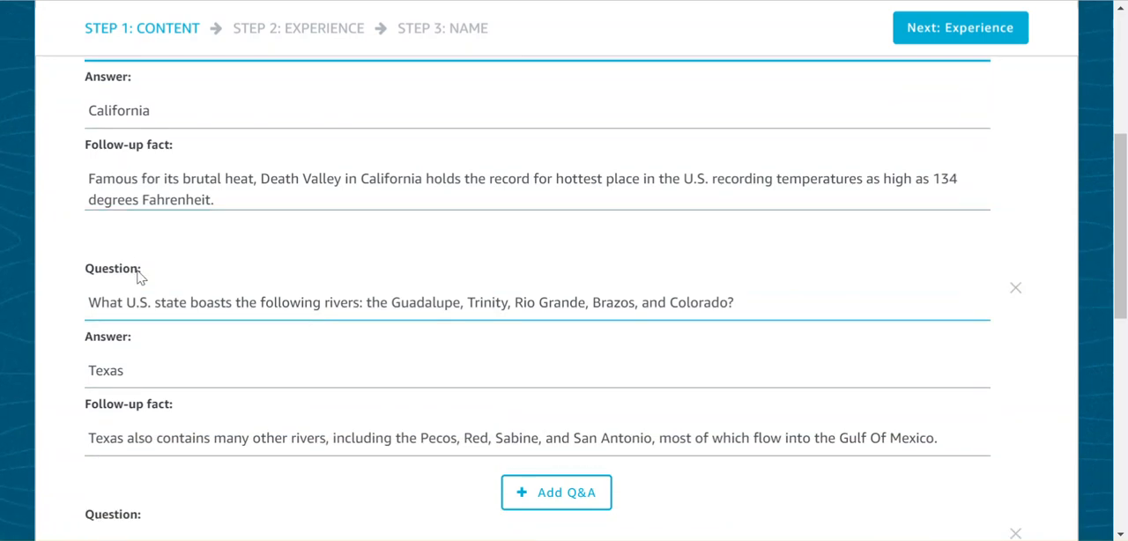
scroll(138, 273, down, 2)
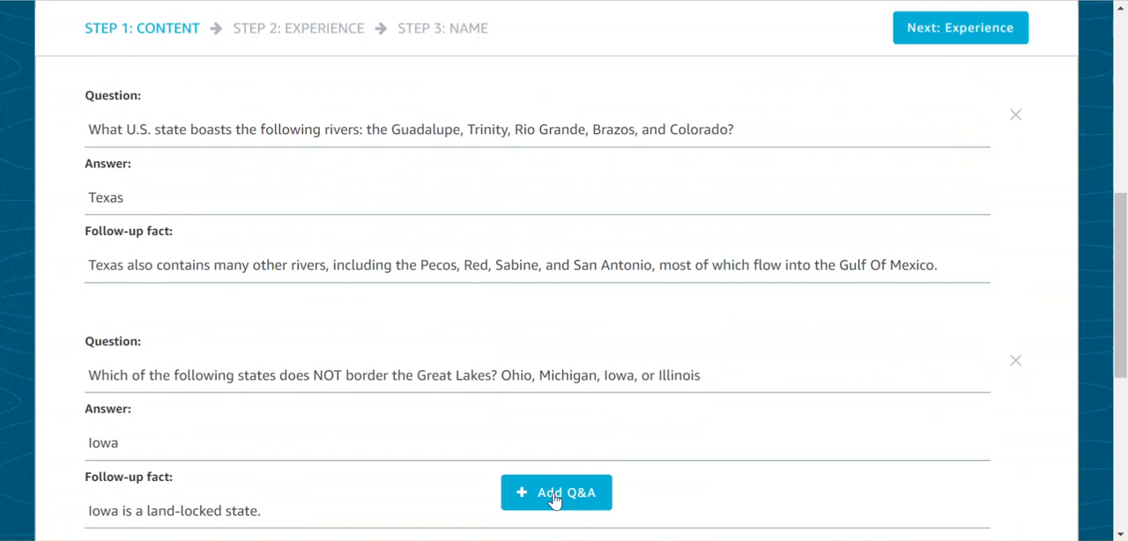
scroll(555, 499, up, 6)
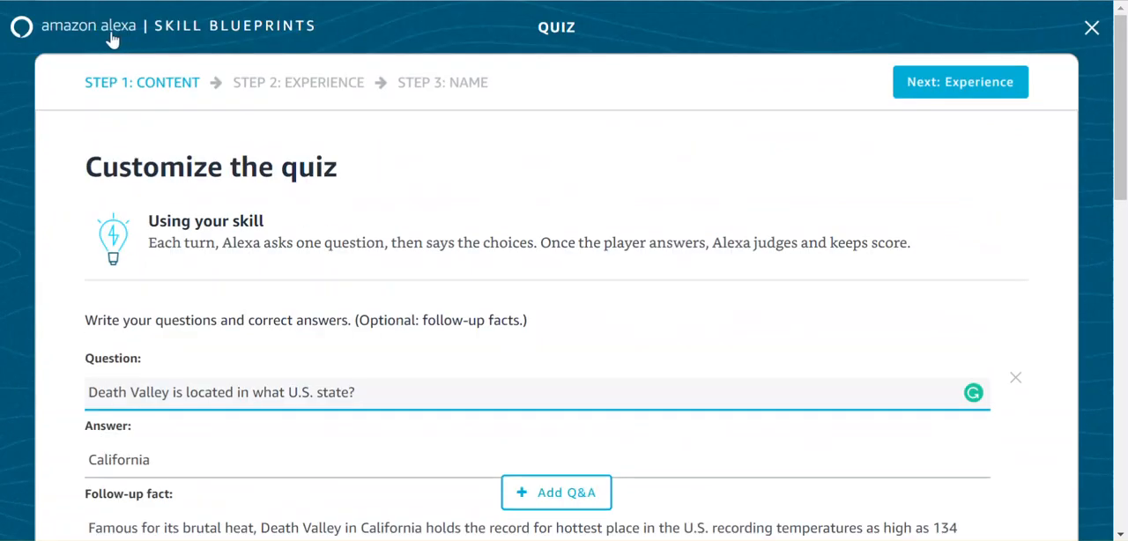
click(106, 35)
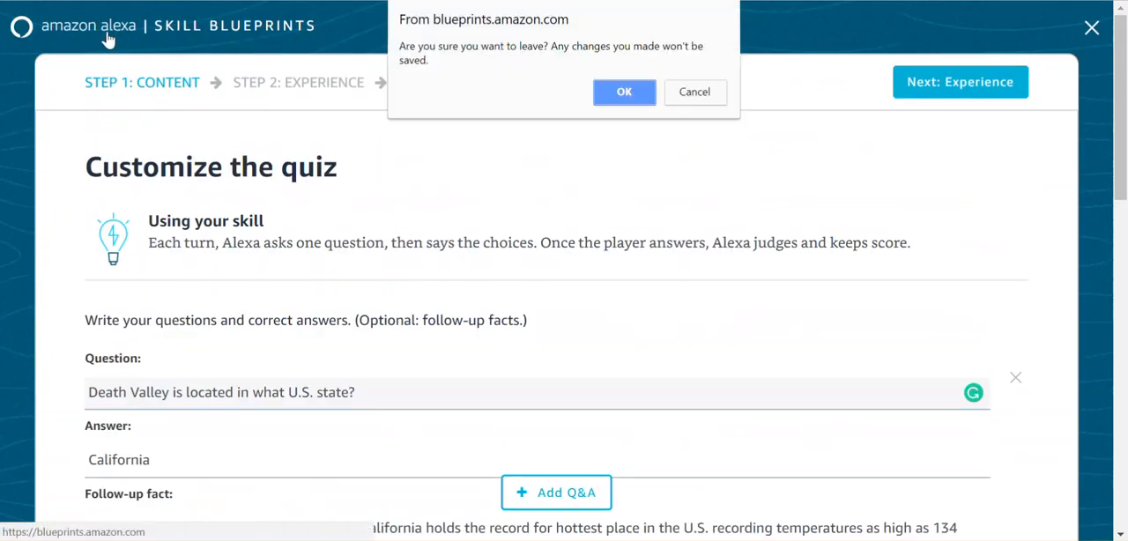
click(623, 92)
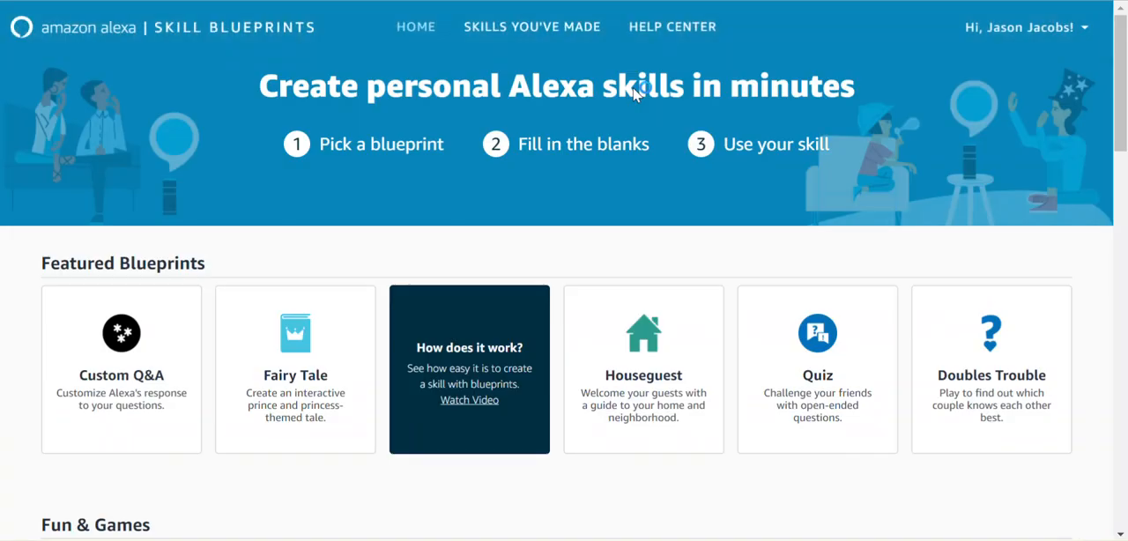